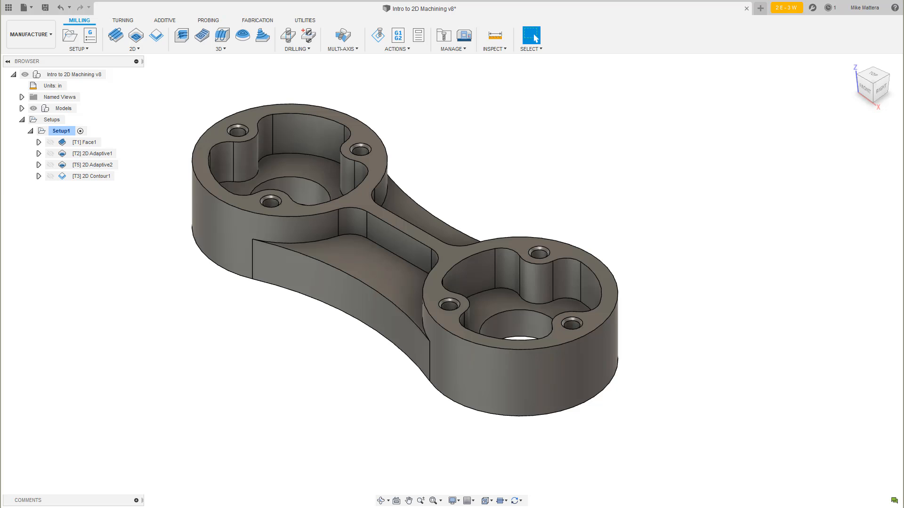
Copy the 2D Contour1 operation and paste it into Setup1.
click(94, 176)
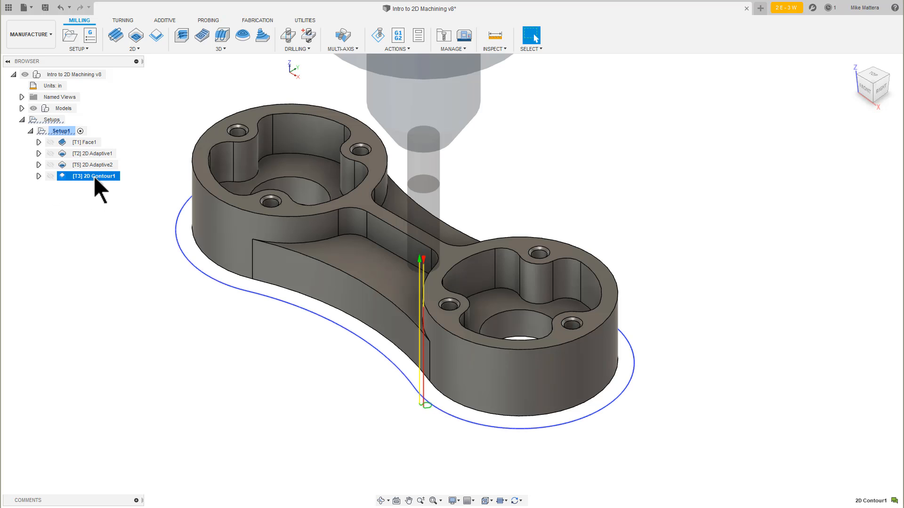
right_click(94, 176)
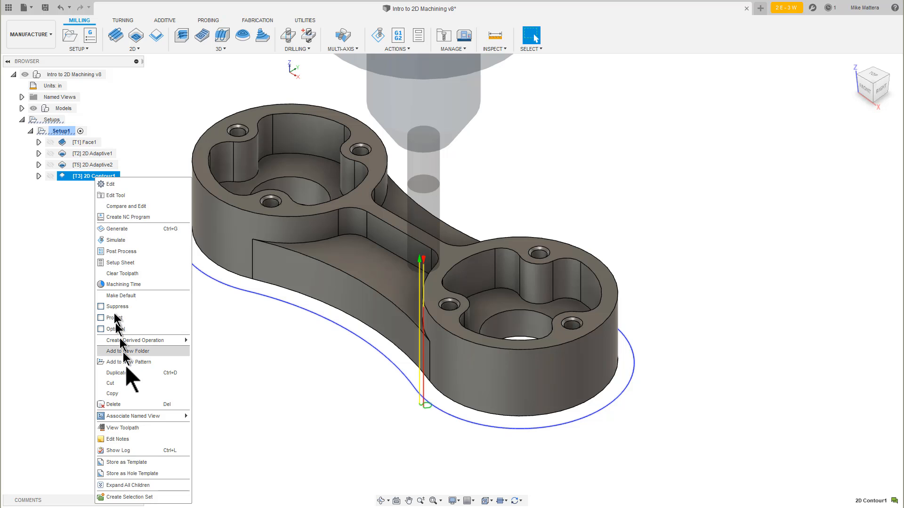
click(129, 395)
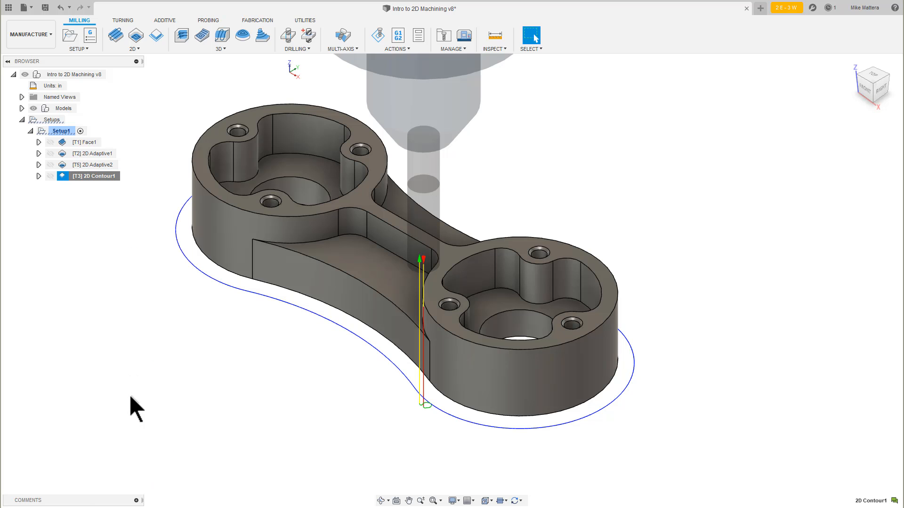
right_click(61, 131)
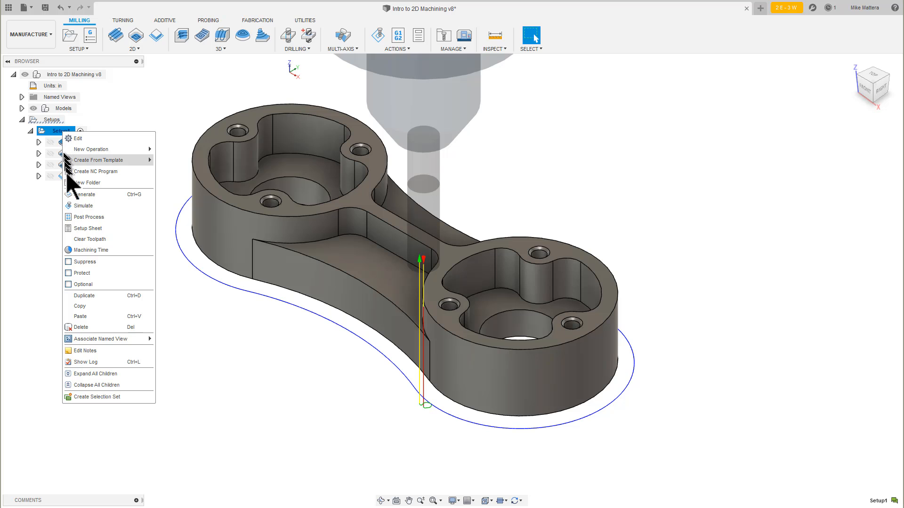
click(89, 315)
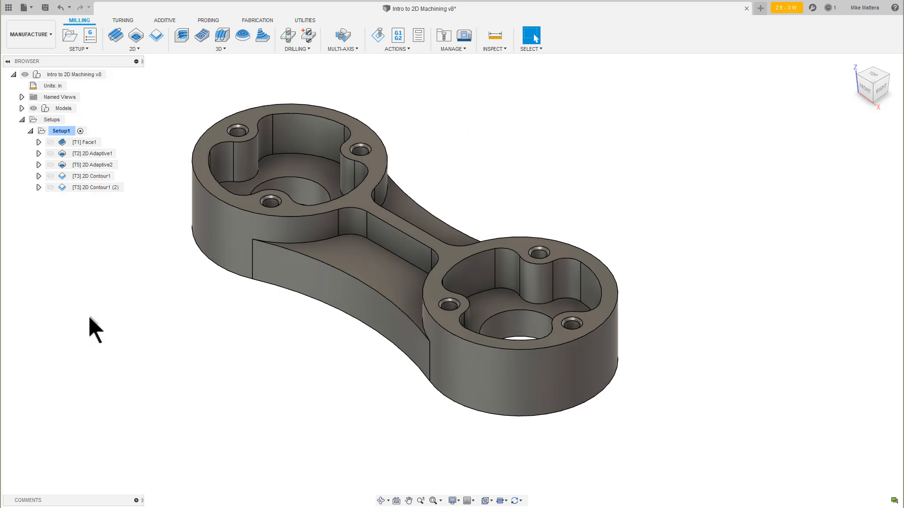
Delete the pasted copy of 2D Contour1 from Setup1.
click(94, 188)
right_click(94, 190)
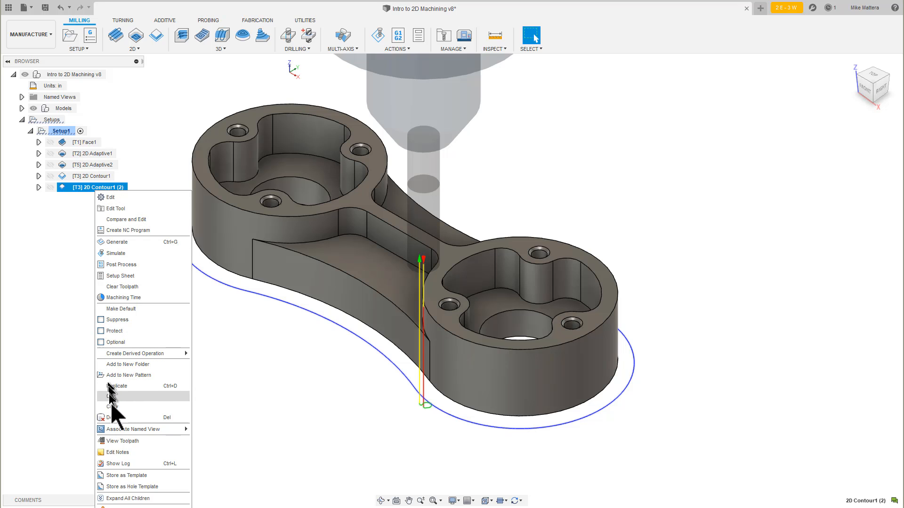
click(114, 417)
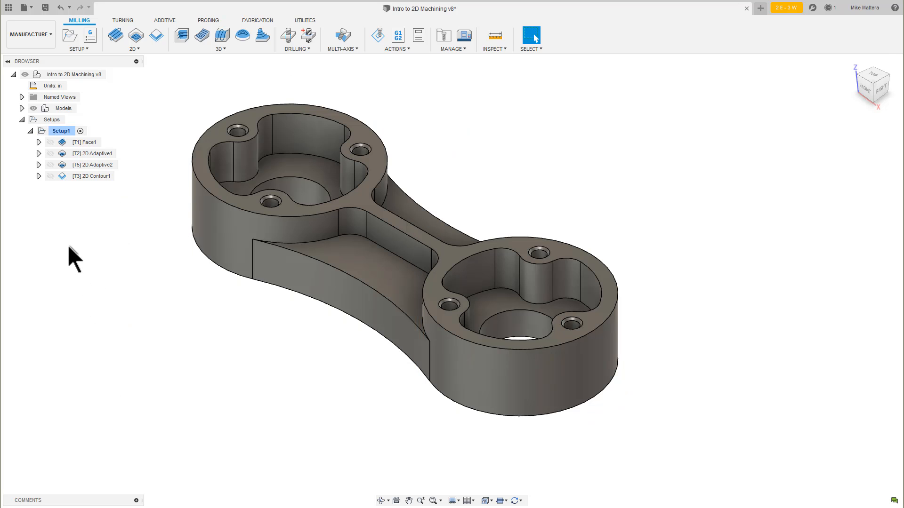
Duplicate the 2D Contour1 operation in Setup1, and duplicate the resulting copy as well.
mouse_move(84, 178)
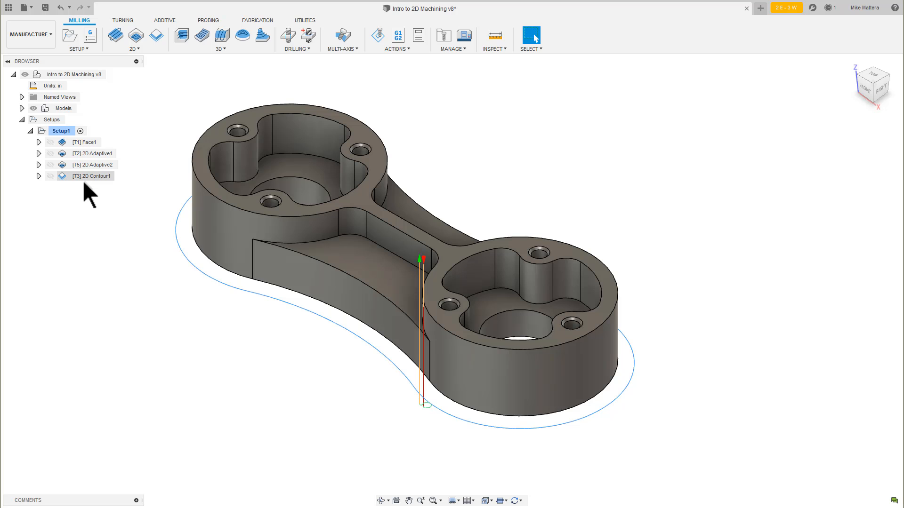
right_click(86, 176)
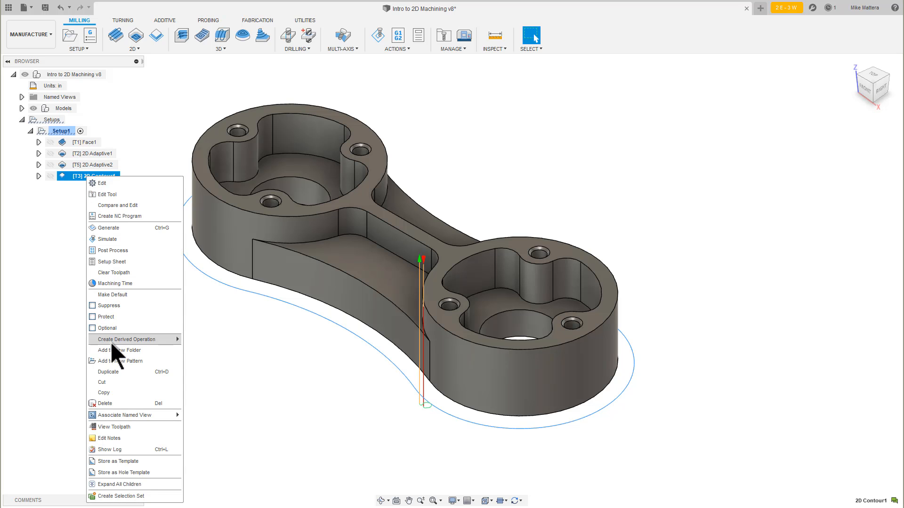
click(113, 372)
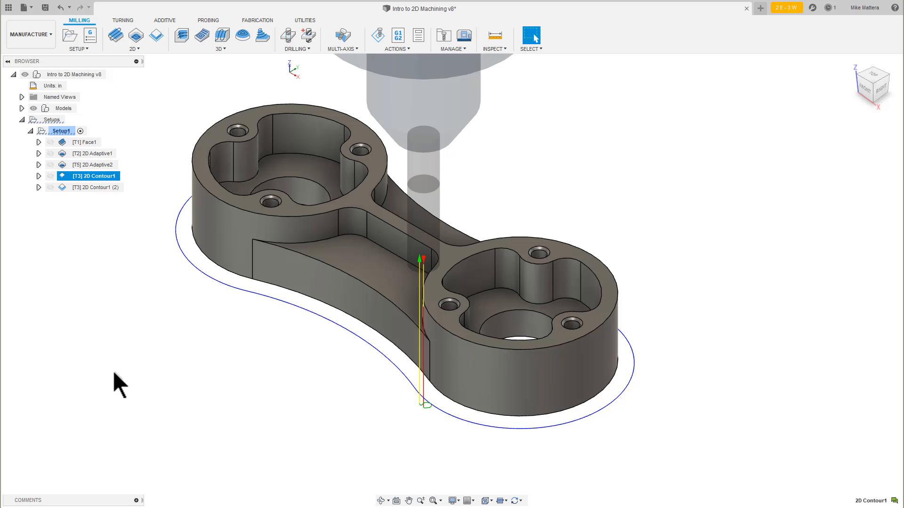
click(86, 188)
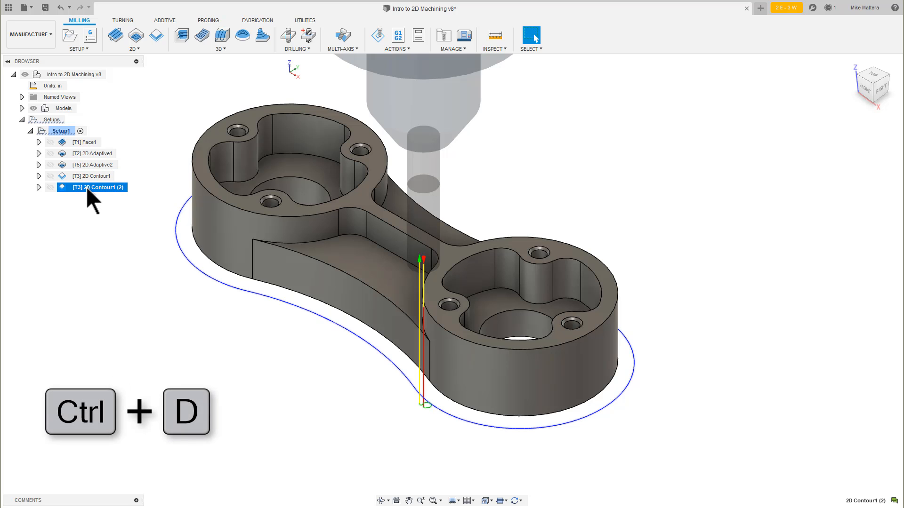
key(ctrl+d)
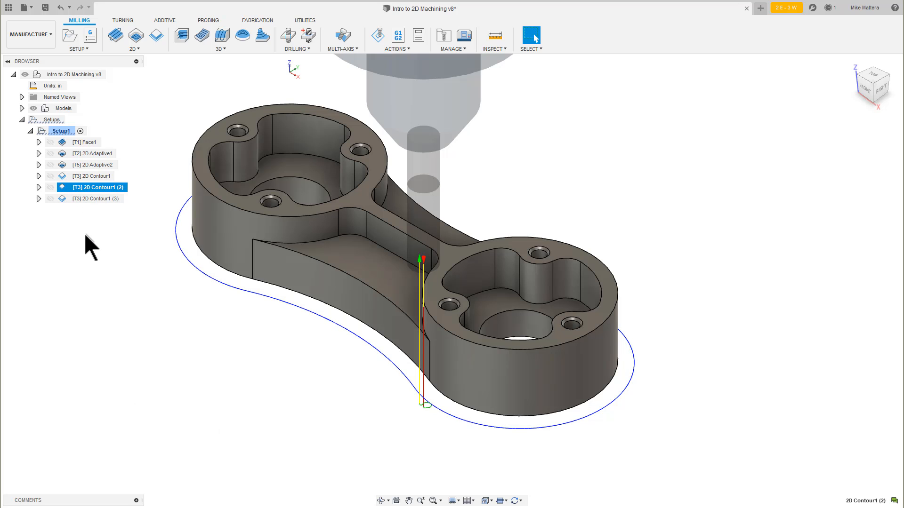
Delete both duplicated contour operations together, keeping only the original 2D Contour1.
ctrl+click(91, 197)
right_click(91, 196)
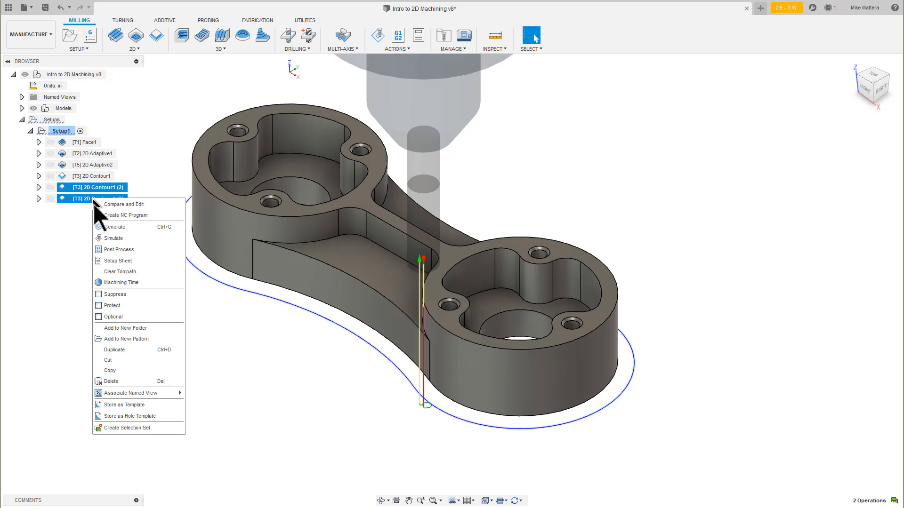
click(112, 381)
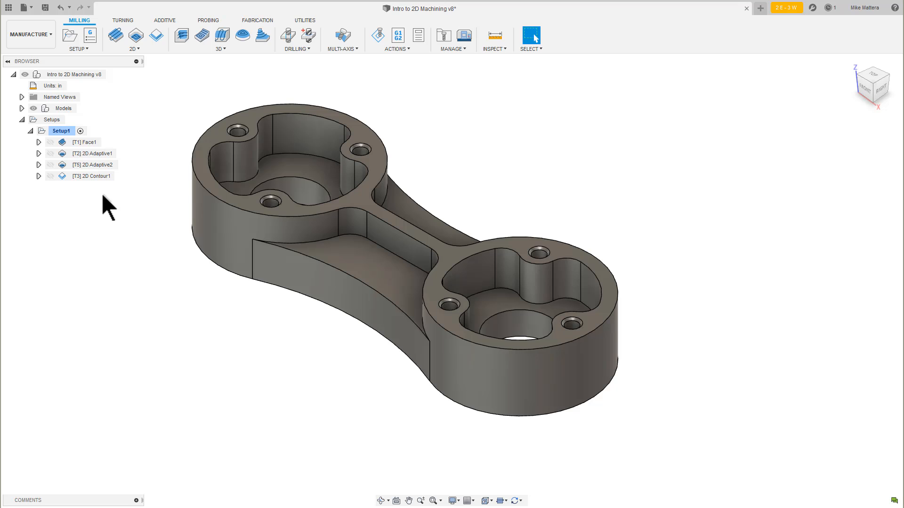
Create a derived 2D Contour milling operation from 2D Contour1.
mouse_move(99, 178)
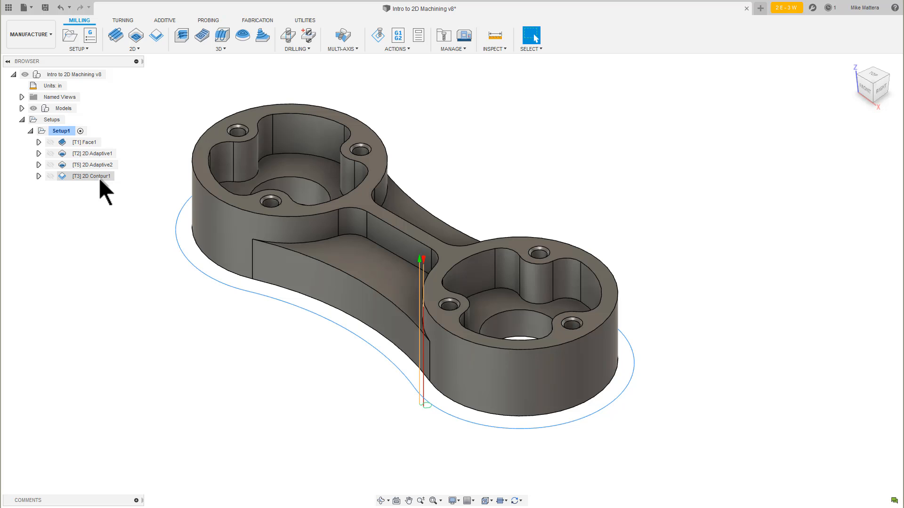
right_click(99, 179)
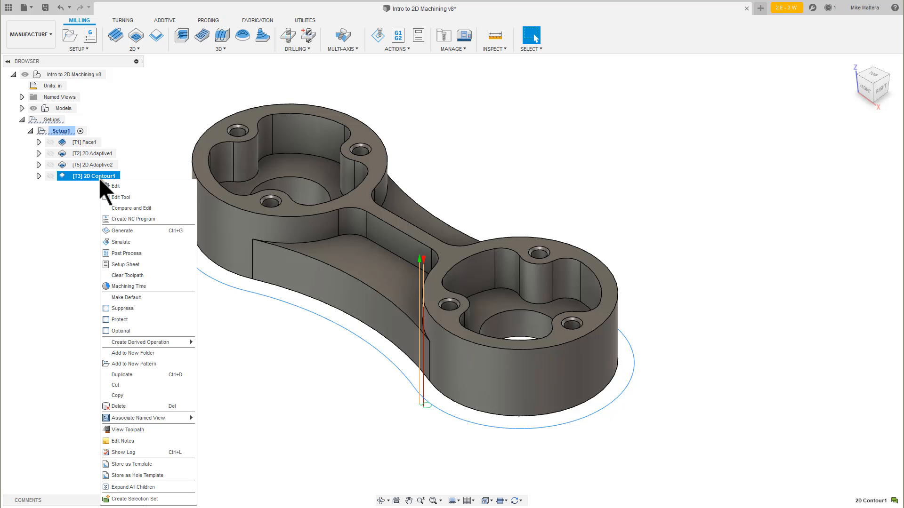
mouse_move(133, 344)
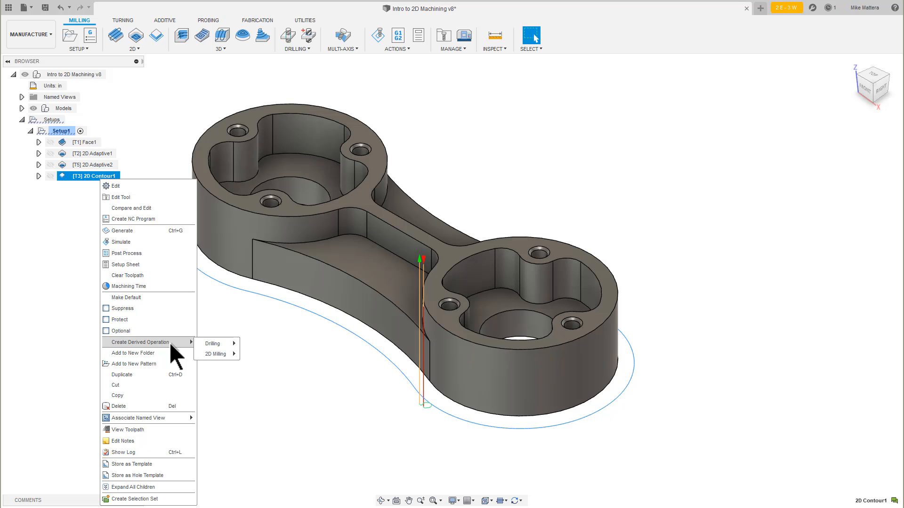
mouse_move(212, 355)
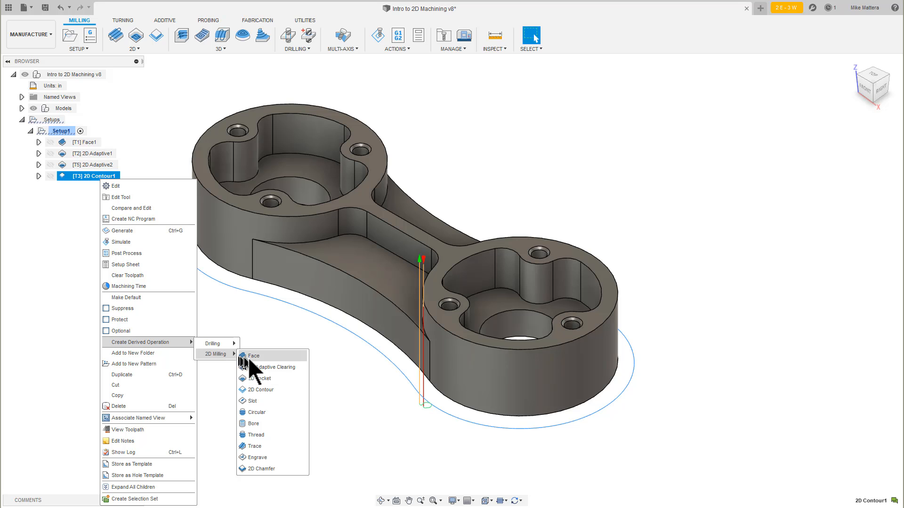
click(270, 389)
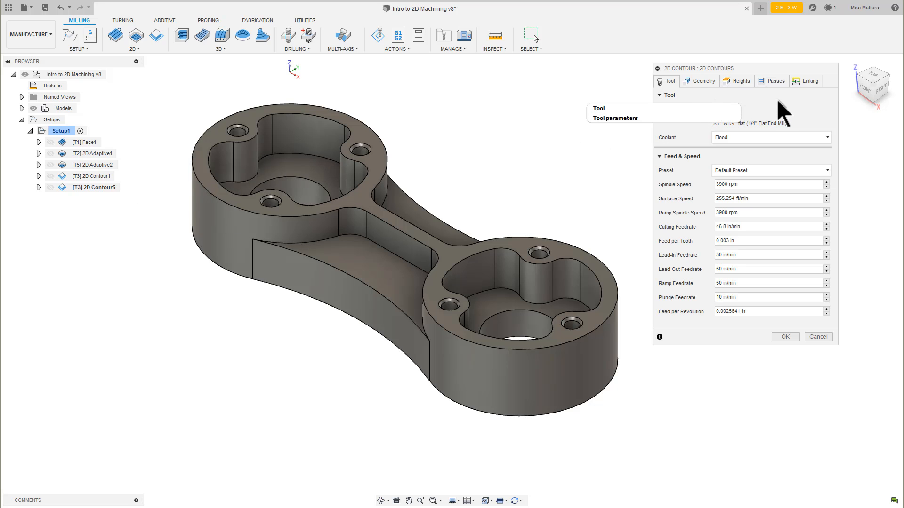
Replace the inherited contour selection with the floor edge chains of both round pockets and the two open side pockets.
click(704, 82)
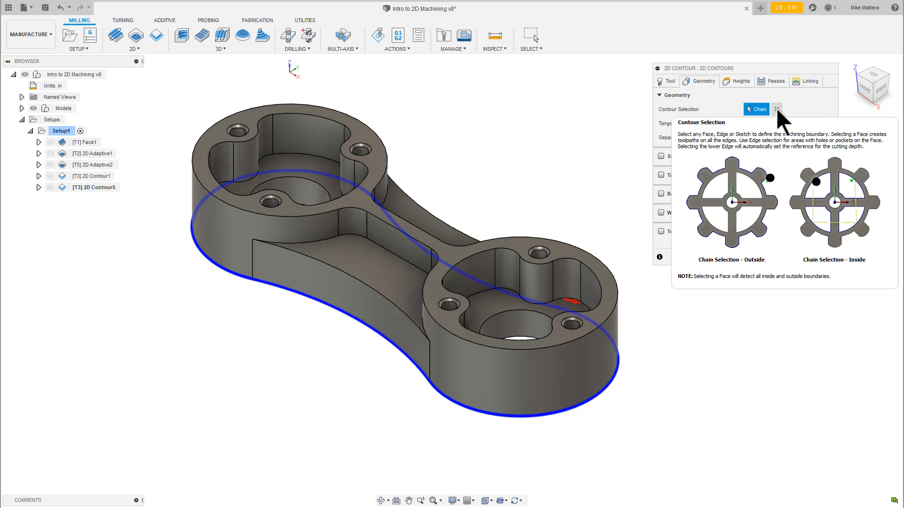
click(776, 109)
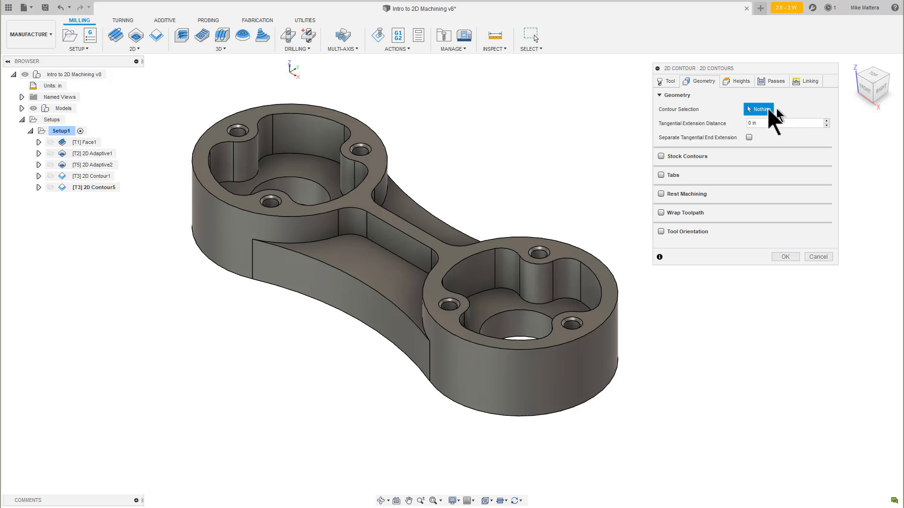
click(324, 160)
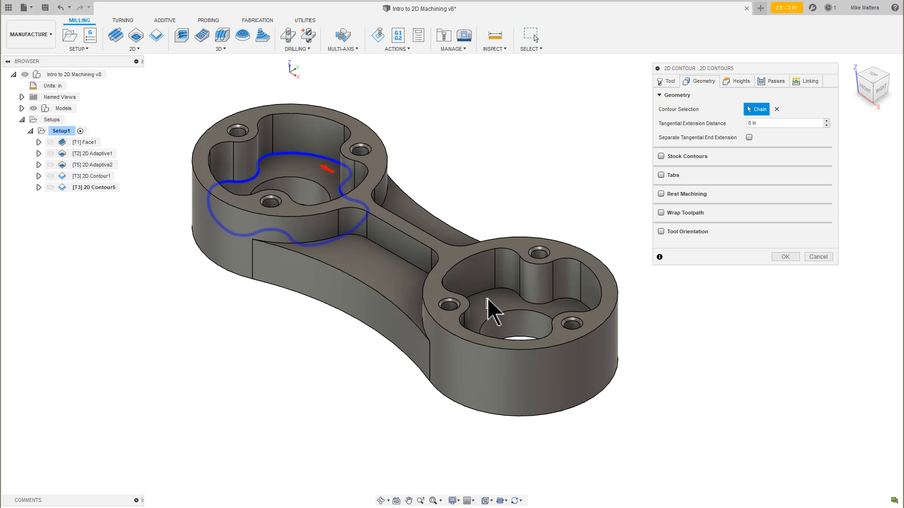
click(468, 301)
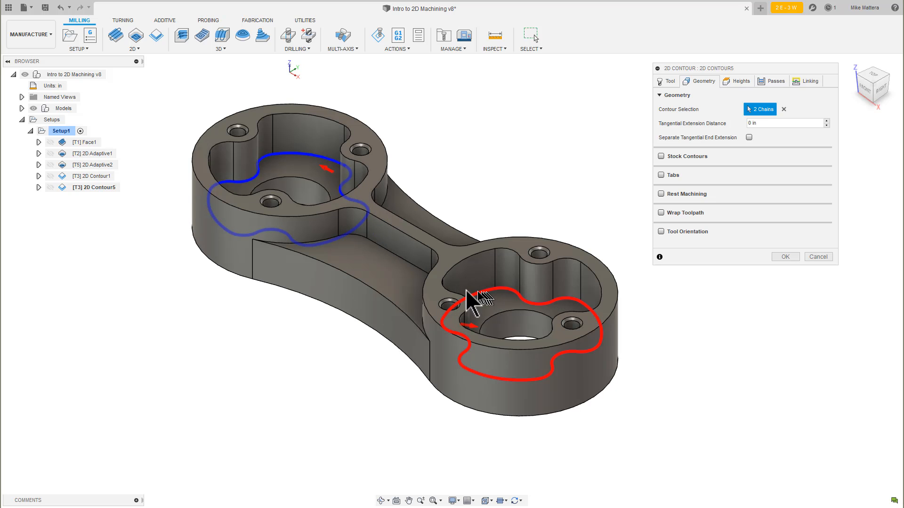
click(412, 271)
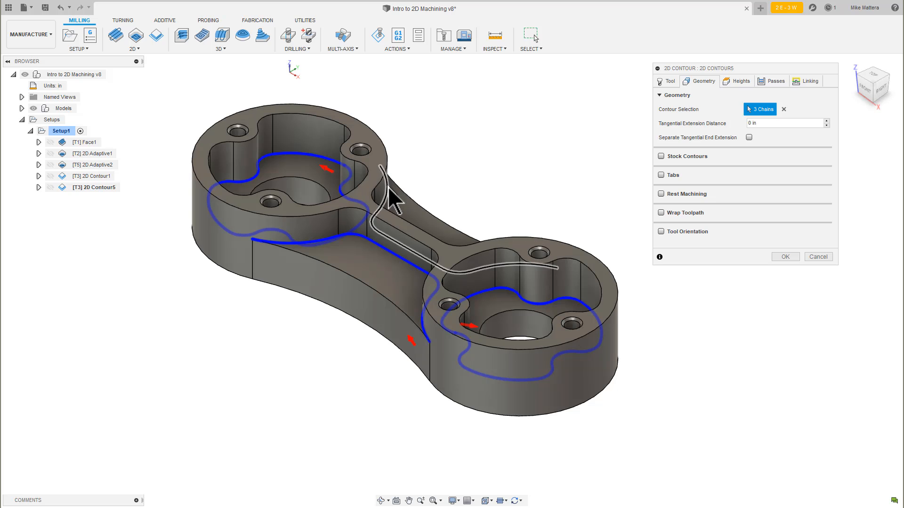
click(389, 189)
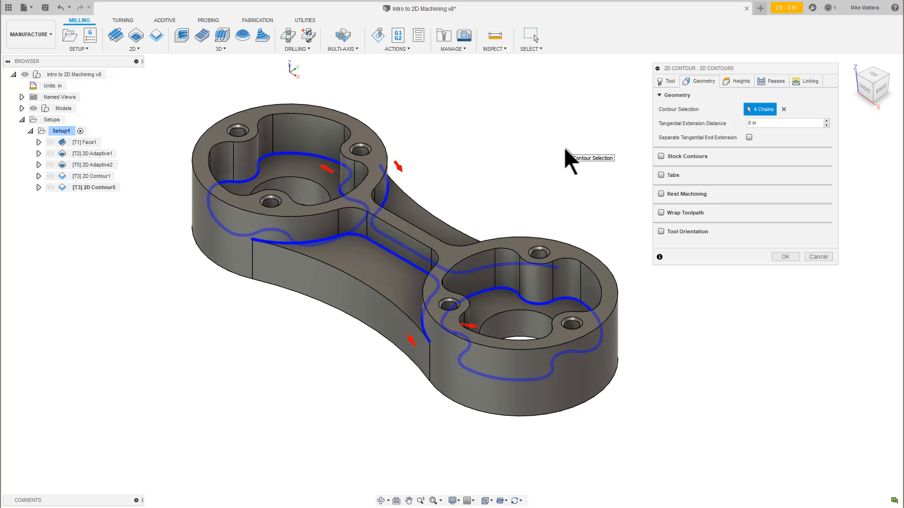
click(400, 166)
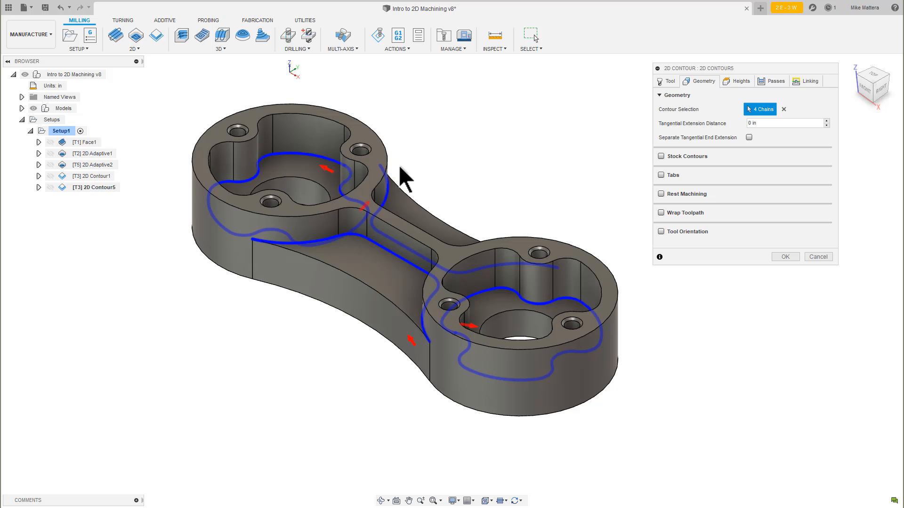
click(367, 206)
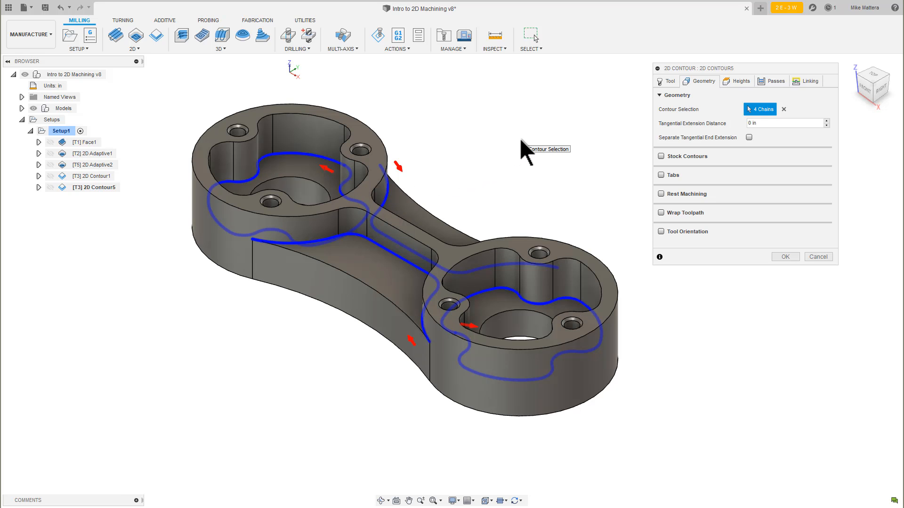
Set the bottom height offset to 0 in, enable two finishing passes with a 0.005 in stepover, and accept the contour operation.
click(735, 83)
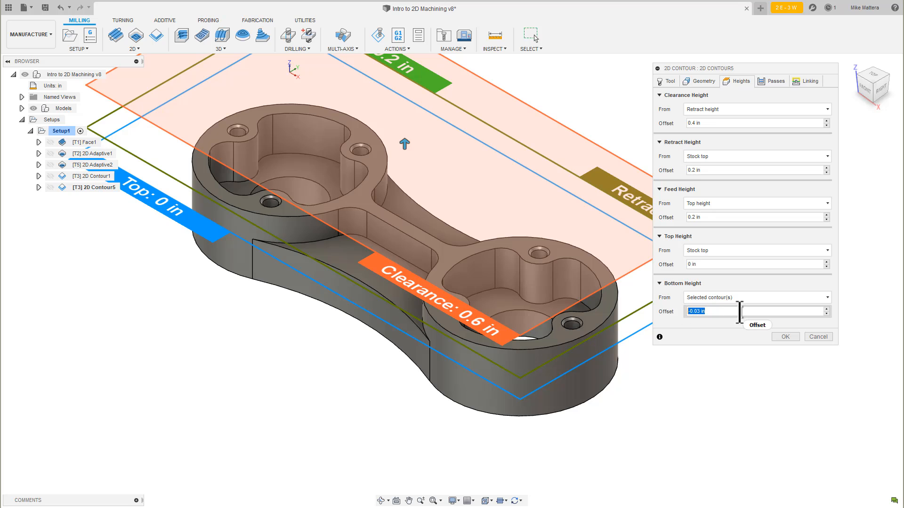
text(0)
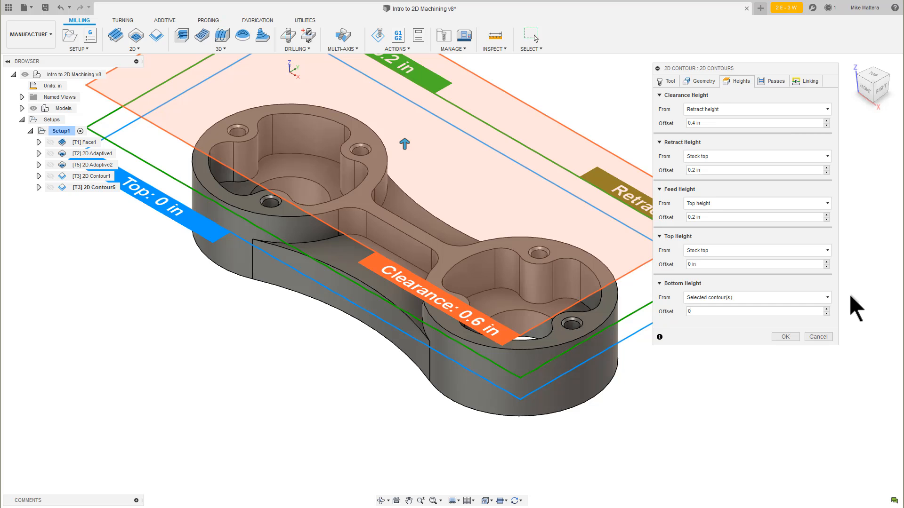
click(770, 82)
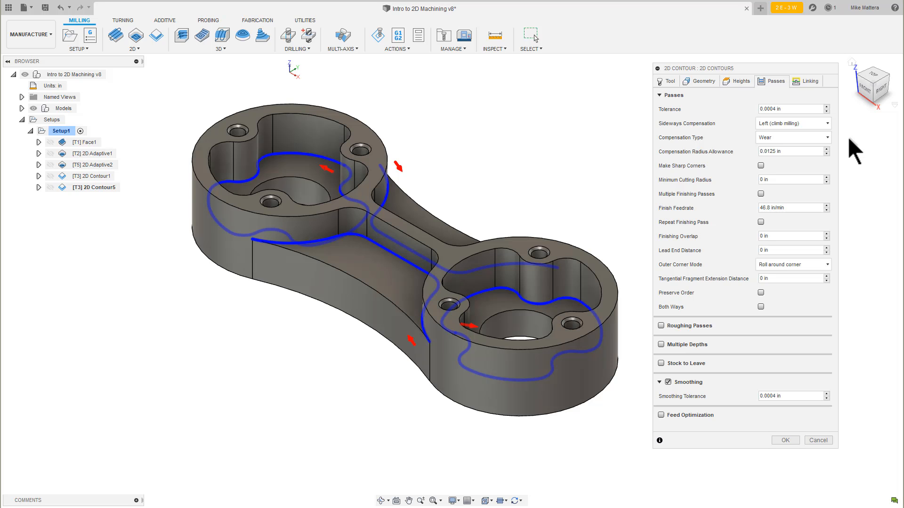
click(761, 194)
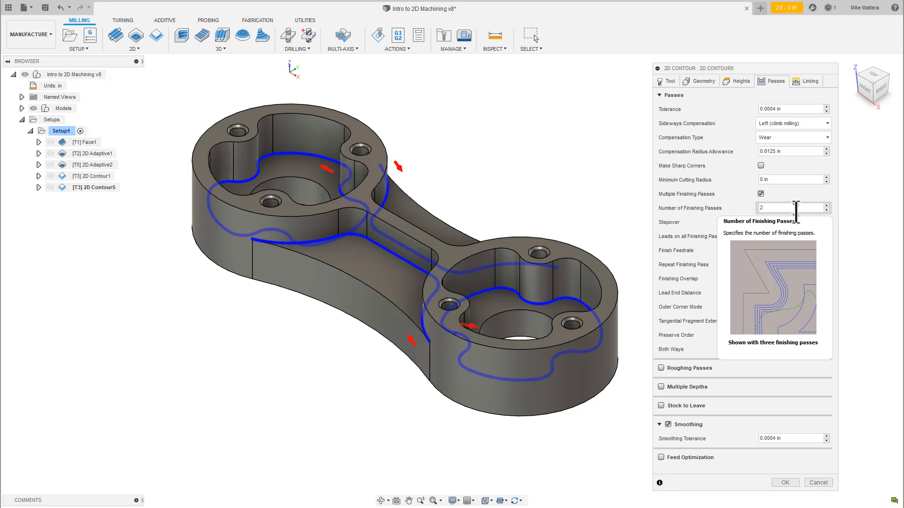
drag(759, 221, 777, 222)
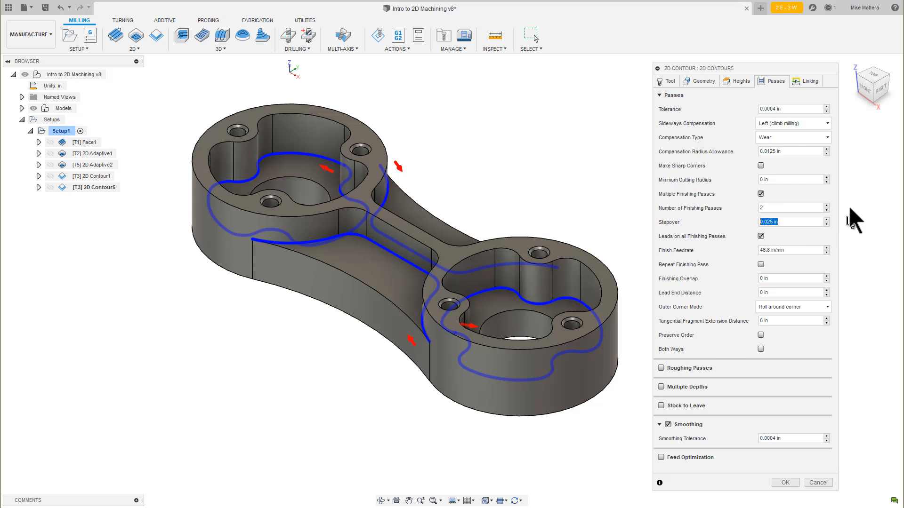
text(.005)
click(806, 83)
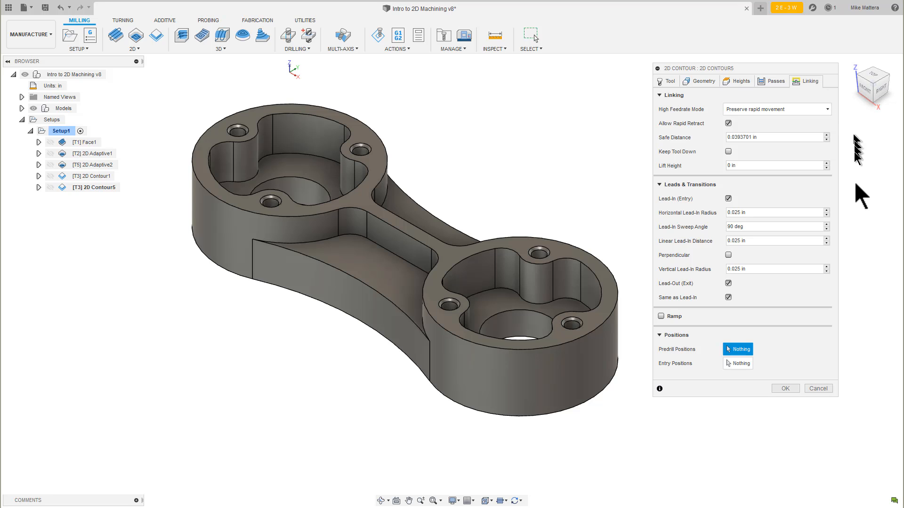
click(785, 387)
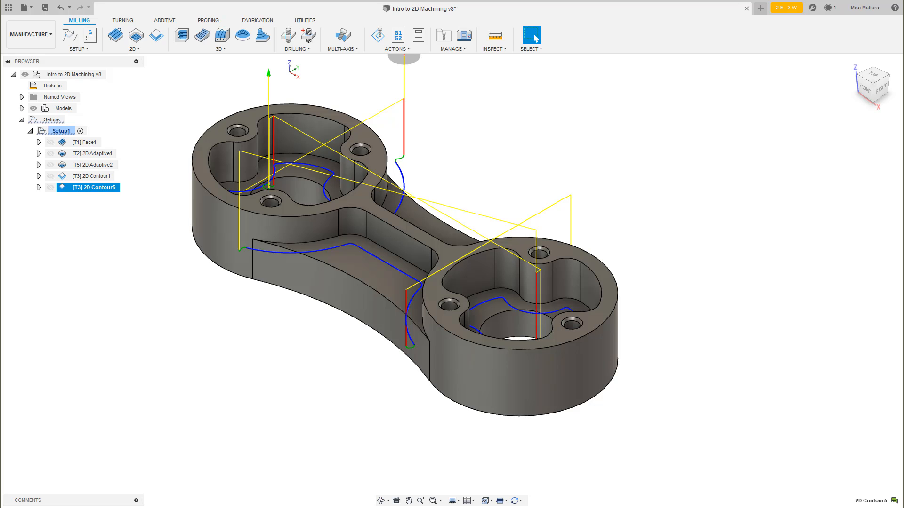
Save the design with the version description "User Saved".
key(ctrl+s)
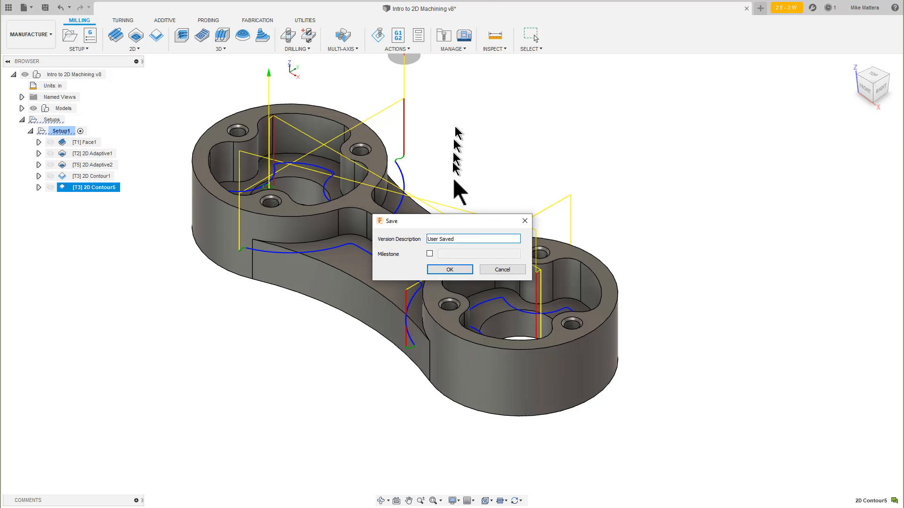
click(450, 269)
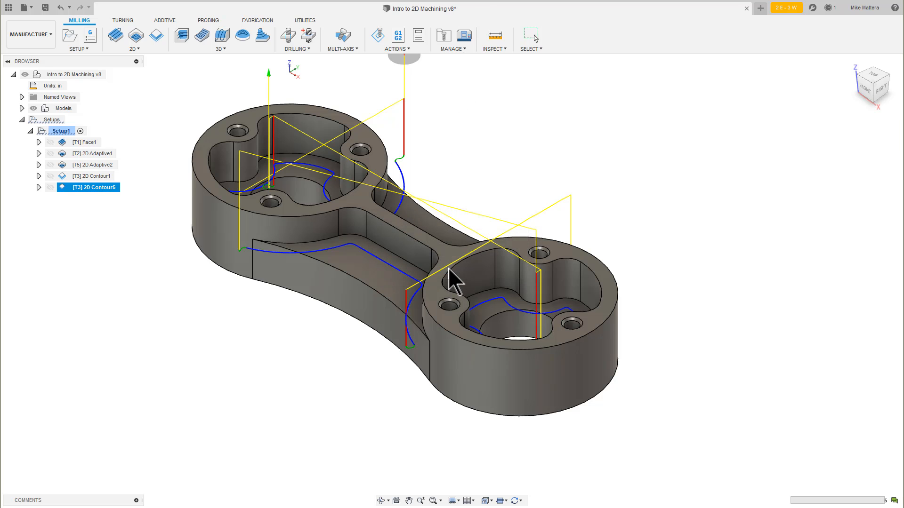